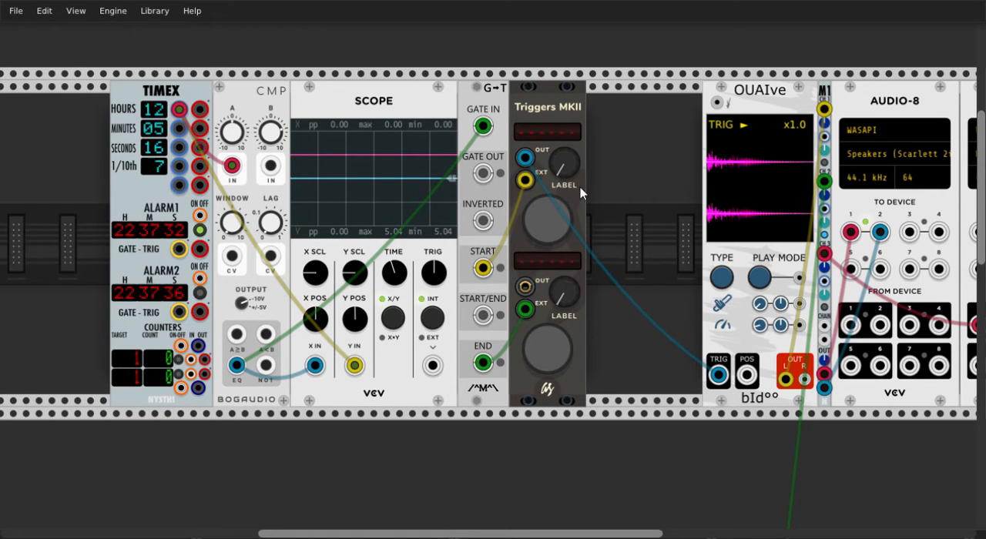
# Move the comparator's A input cable and the scope's Y input cable from the TIMEX hours output to the 1/10th output
pyautogui.scroll(-3, 581, 196)
pyautogui.scroll(-15, 580, 193)
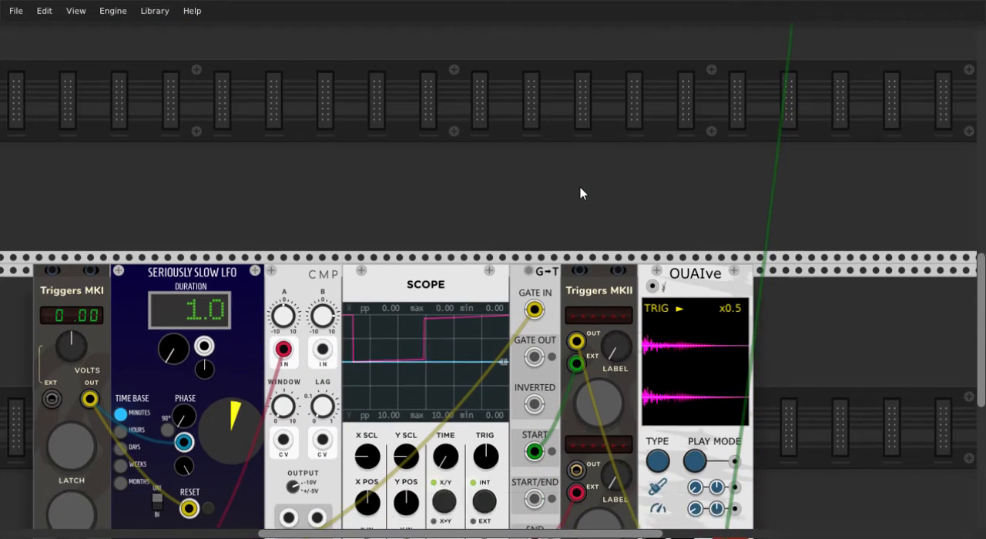
pyautogui.scroll(20, 581, 194)
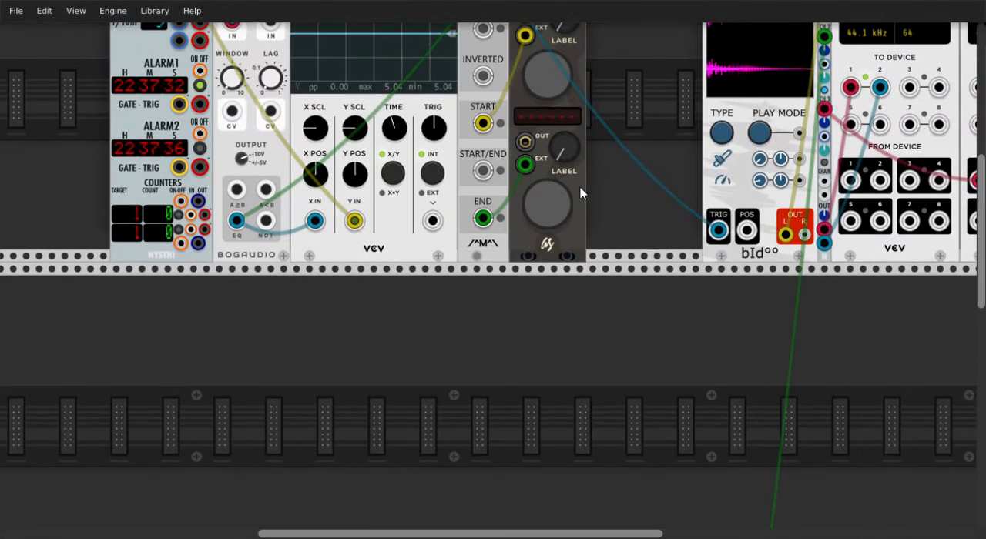
pyautogui.scroll(4, 581, 194)
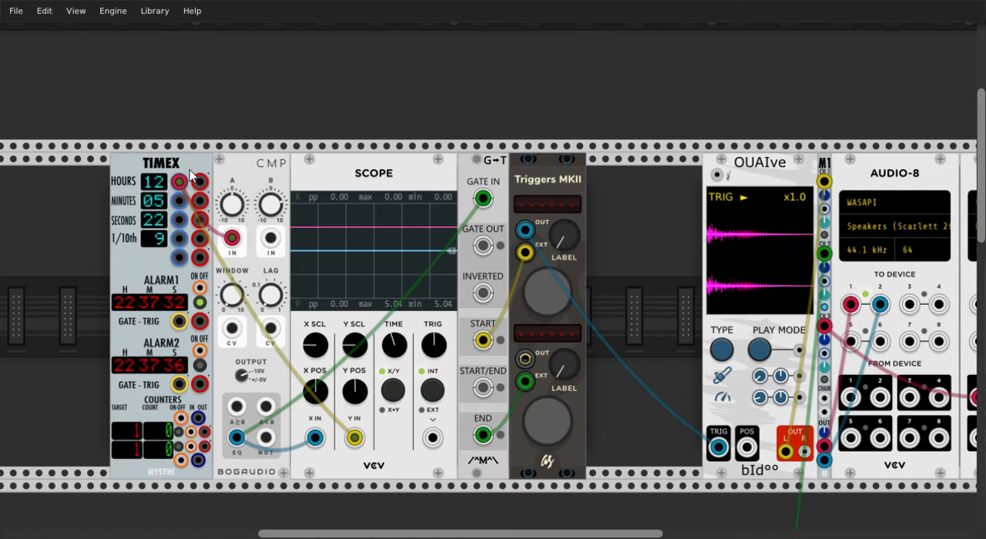
pyautogui.scroll(-2, 191, 171)
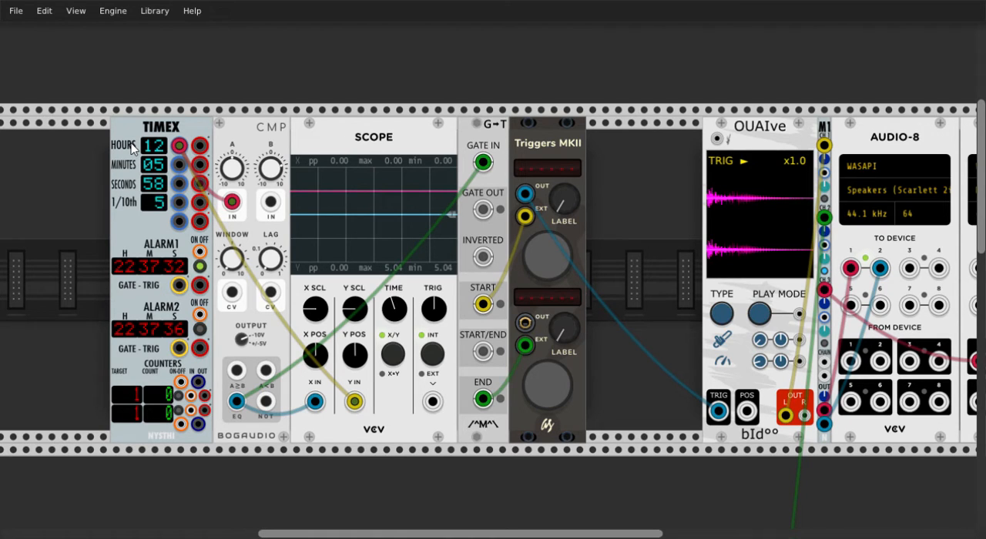
pyautogui.moveTo(179, 144); pyautogui.dragTo(182, 208)
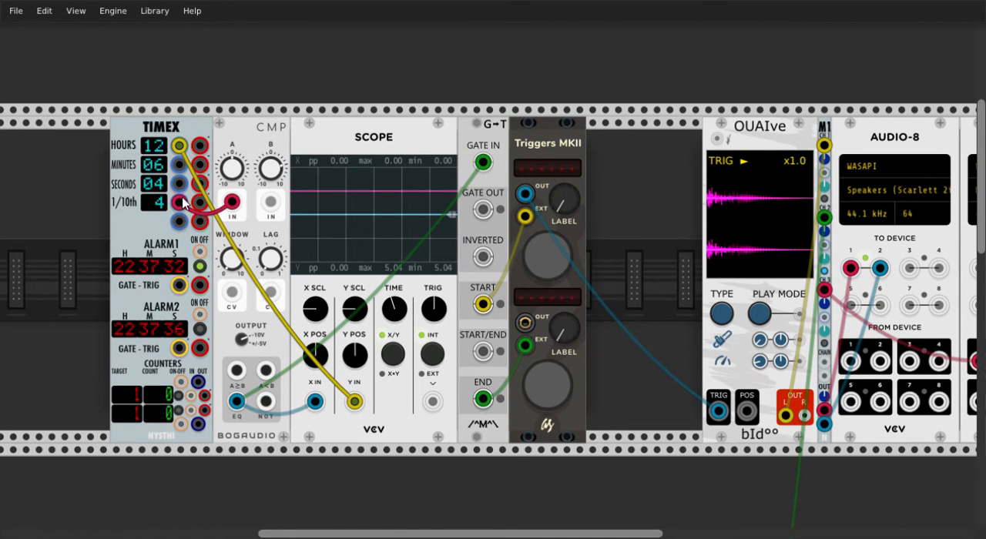
pyautogui.moveTo(179, 145)
pyautogui.mouseDown()
pyautogui.moveTo(192, 192)
pyautogui.moveTo(184, 206)
pyautogui.mouseUp()
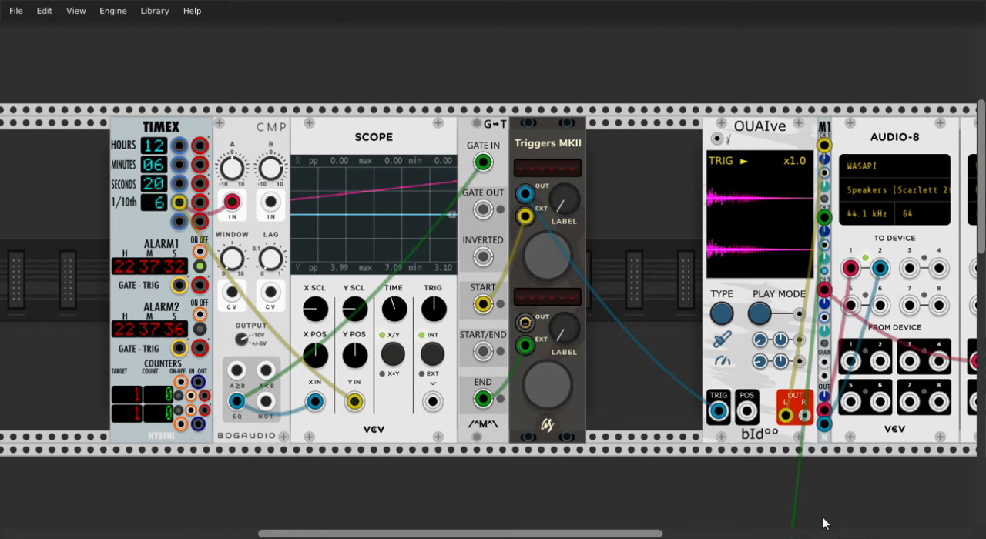
# Repatch the comparator and scope cables through the TIMEX seconds and minutes outputs and back to the hours output
pyautogui.moveTo(179, 203); pyautogui.dragTo(179, 187)
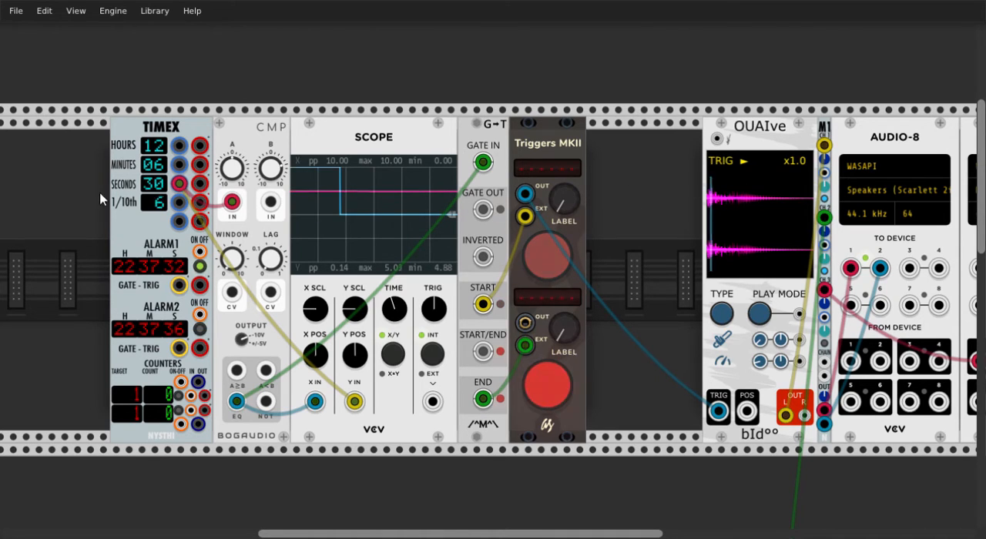
pyautogui.moveTo(179, 184); pyautogui.dragTo(179, 164)
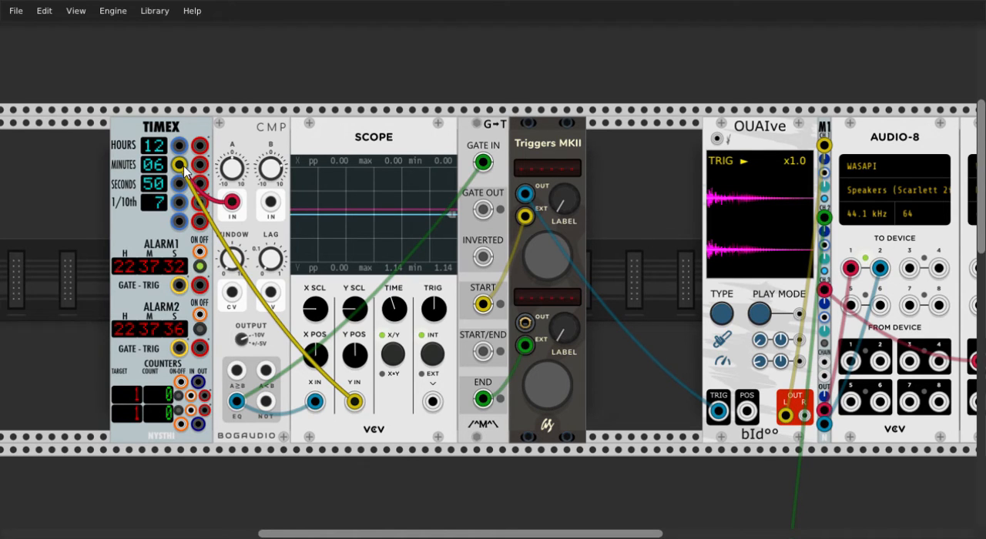
pyautogui.moveTo(184, 166); pyautogui.dragTo(176, 146)
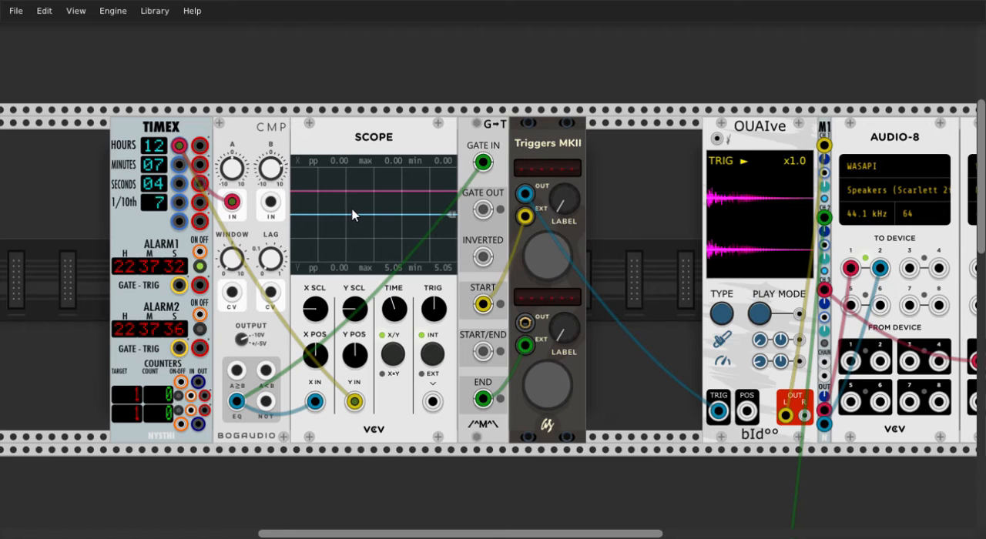
# Check the B and Window values of the comparator beside the TIMEX clock
pyautogui.scroll(-1, 238, 132)
pyautogui.scroll(1, 239, 133)
pyautogui.rightClick(276, 168)
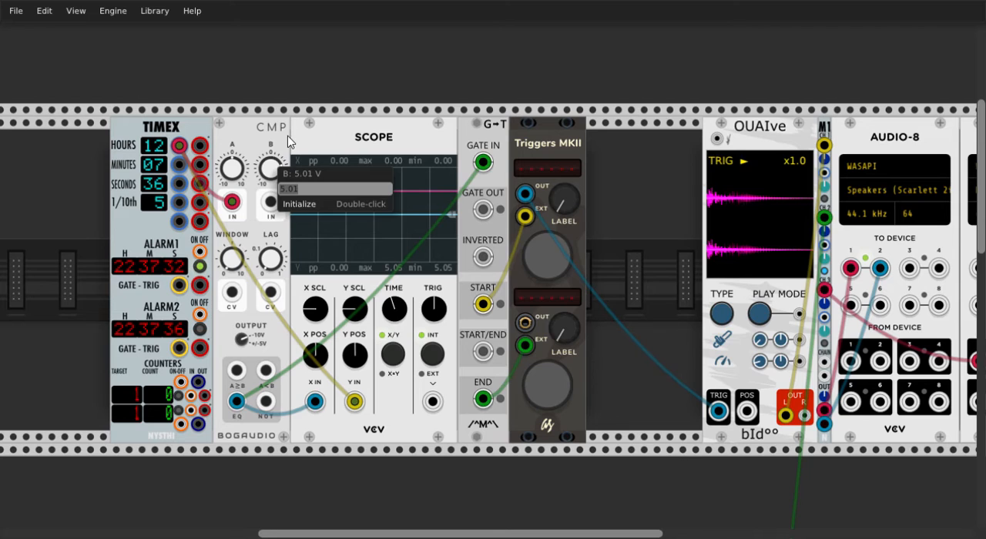
pyautogui.click(288, 135)
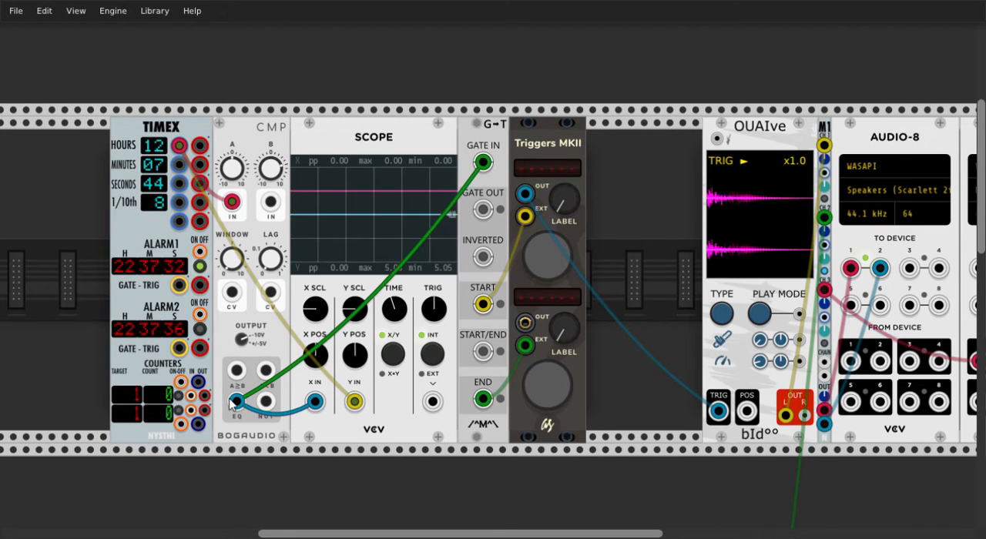
pyautogui.rightClick(237, 261)
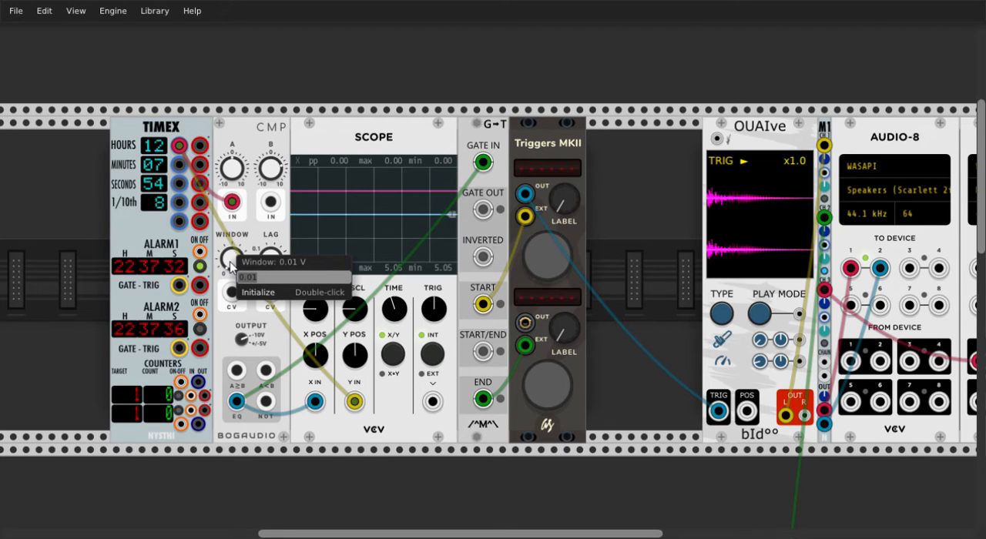
pyautogui.click(388, 235)
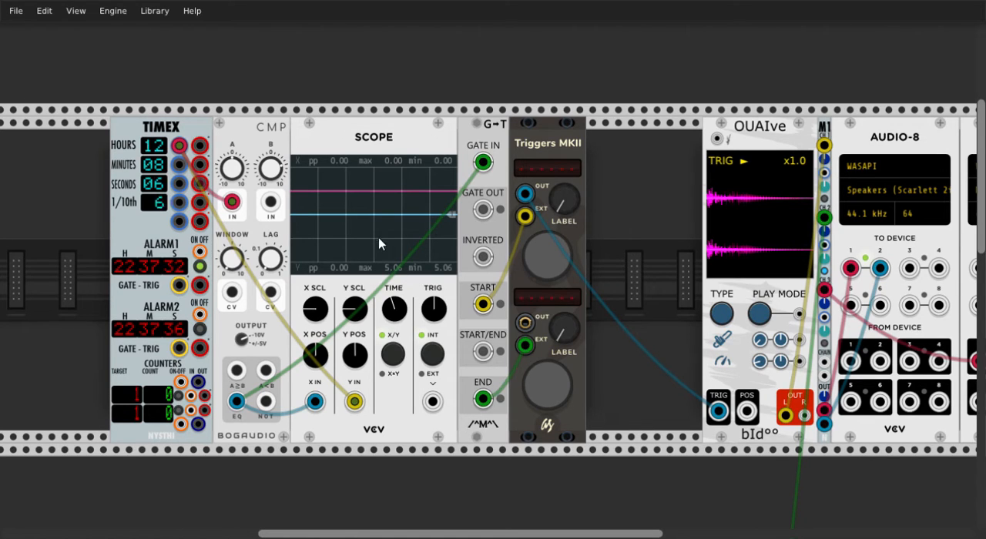
# Set the B value of the comparator beside the TIMEX clock to 5.06 V
pyautogui.rightClick(274, 174)
pyautogui.write('5.06')
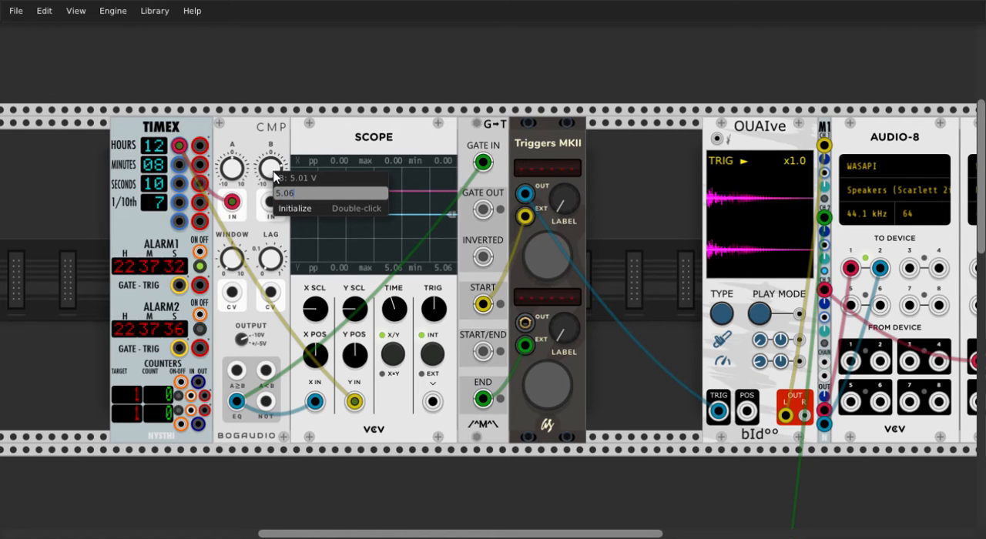
pyautogui.press('Return')
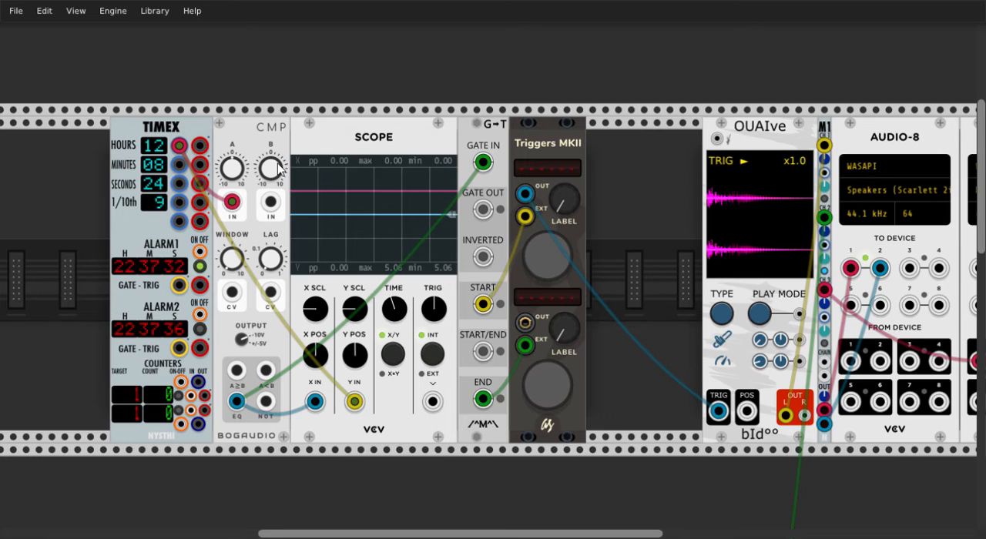
pyautogui.rightClick(269, 175)
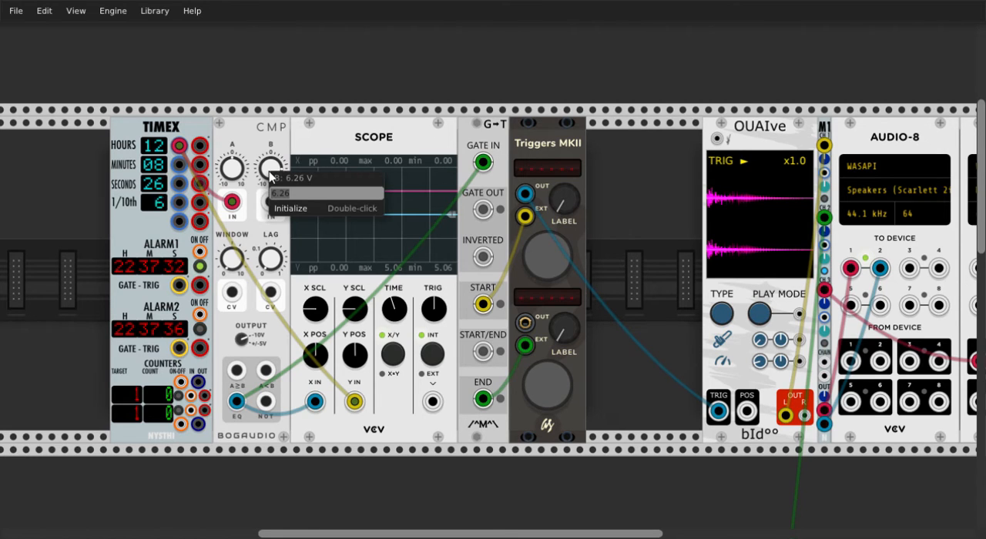
pyautogui.write('5.06')
pyautogui.press('Return')
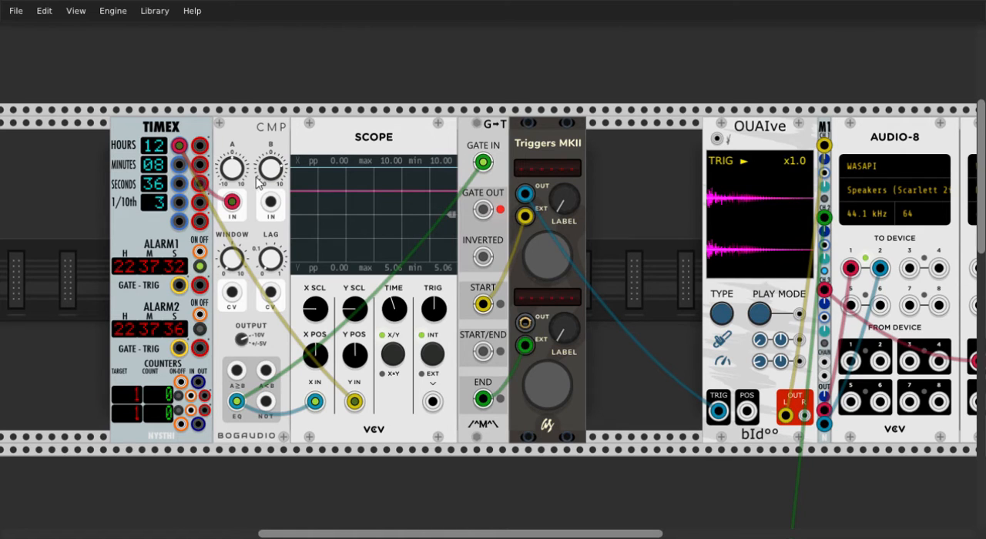
# Move the comparator and scope cables to the TIMEX seconds output and set the comparator's B value to 0 V
pyautogui.moveTo(200, 183); pyautogui.dragTo(183, 149)
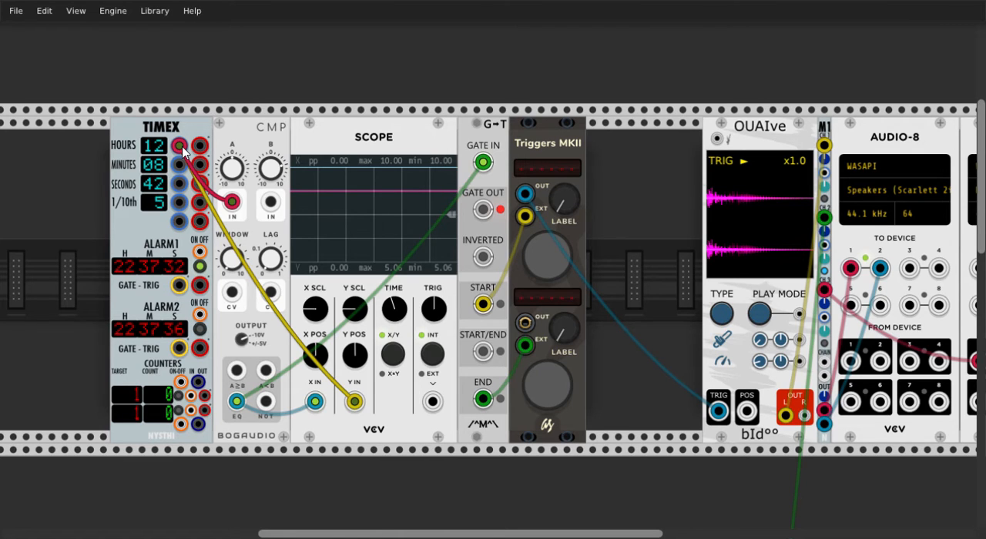
pyautogui.moveTo(183, 146); pyautogui.dragTo(182, 184)
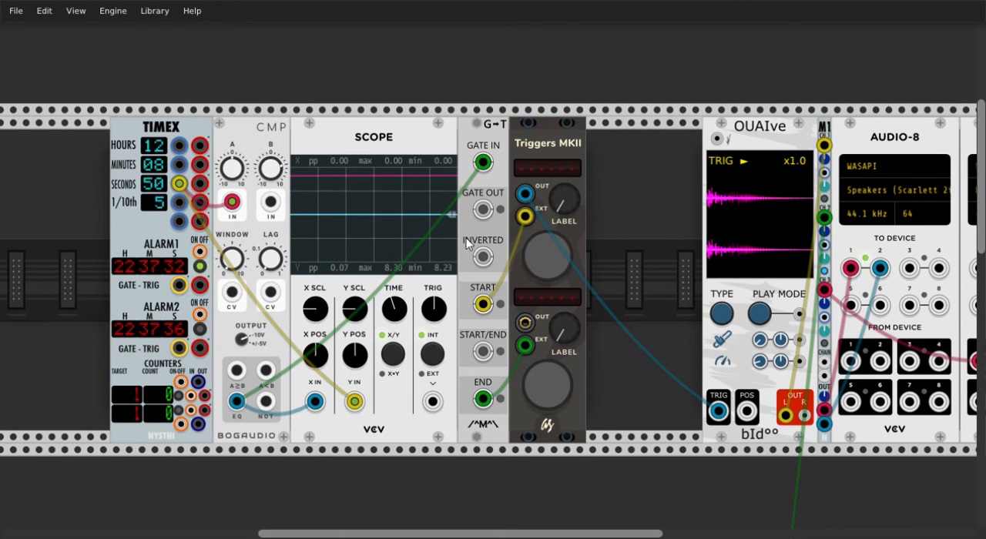
pyautogui.rightClick(273, 164)
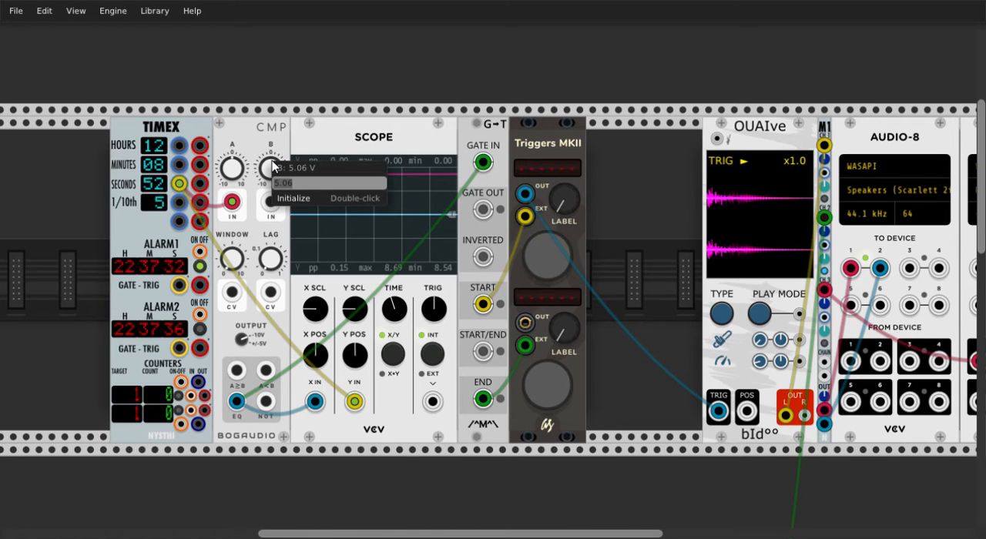
pyautogui.press('BackSpace')
pyautogui.write('0')
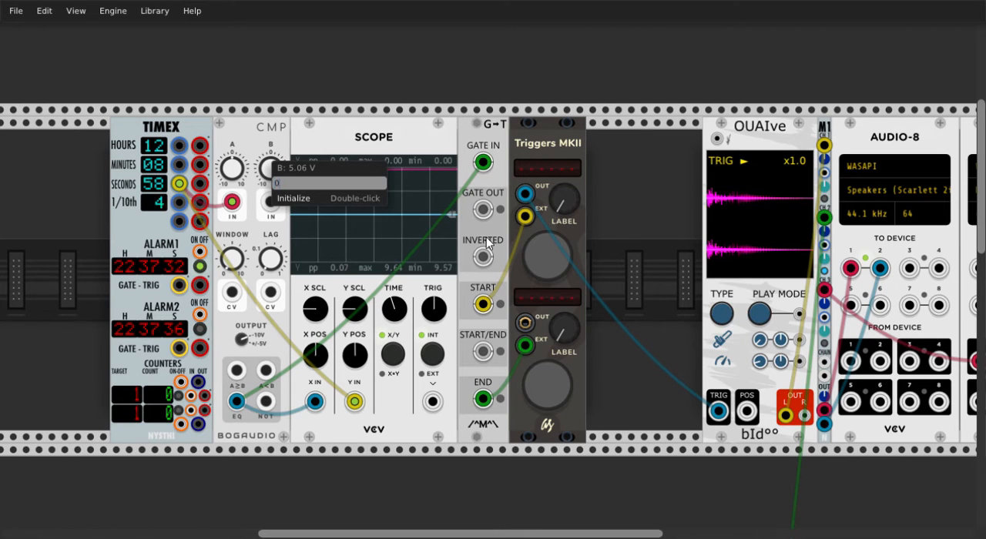
pyautogui.press('Return')
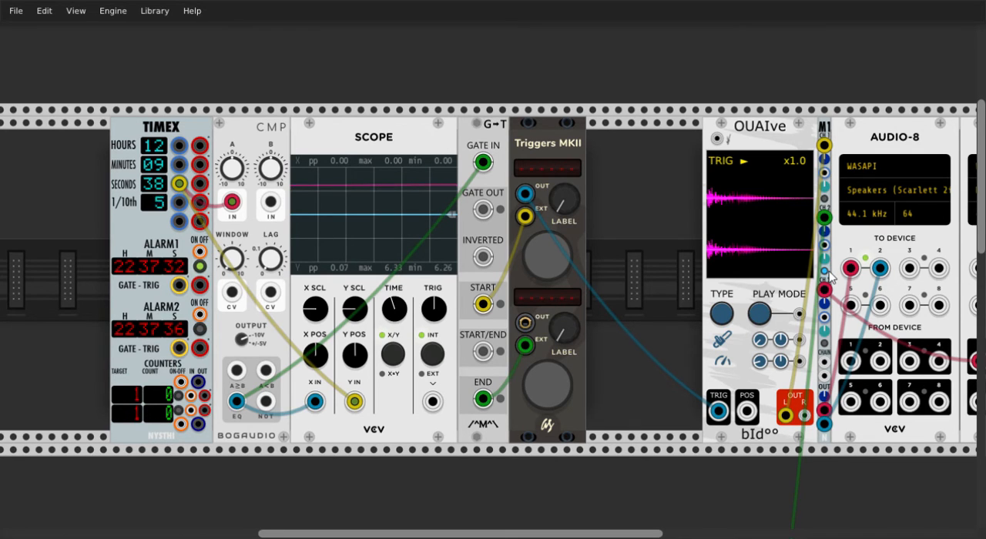
# Set the Seriously Slow LFO's time base to months and its duration multiplier to 12
pyautogui.scroll(-5, 715, 280)
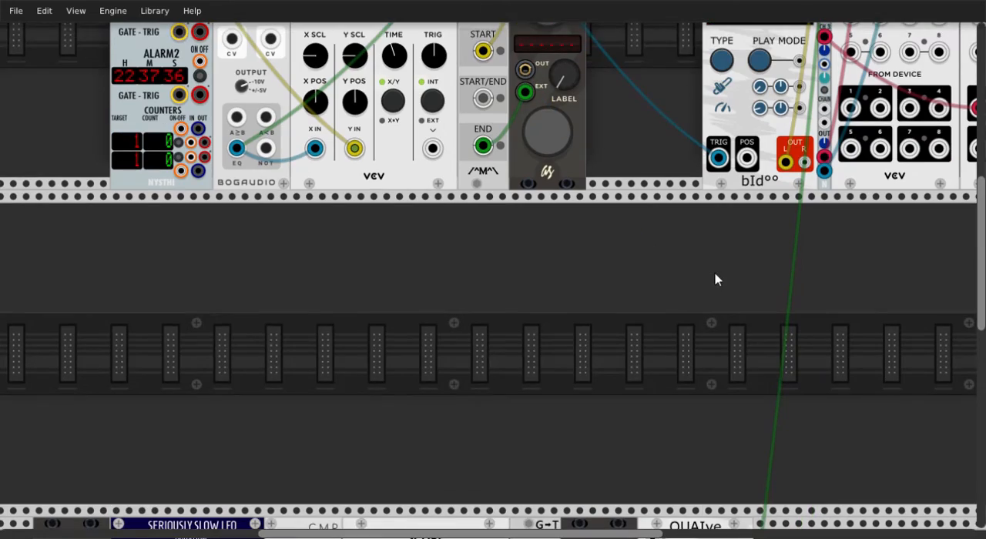
pyautogui.scroll(-8, 715, 279)
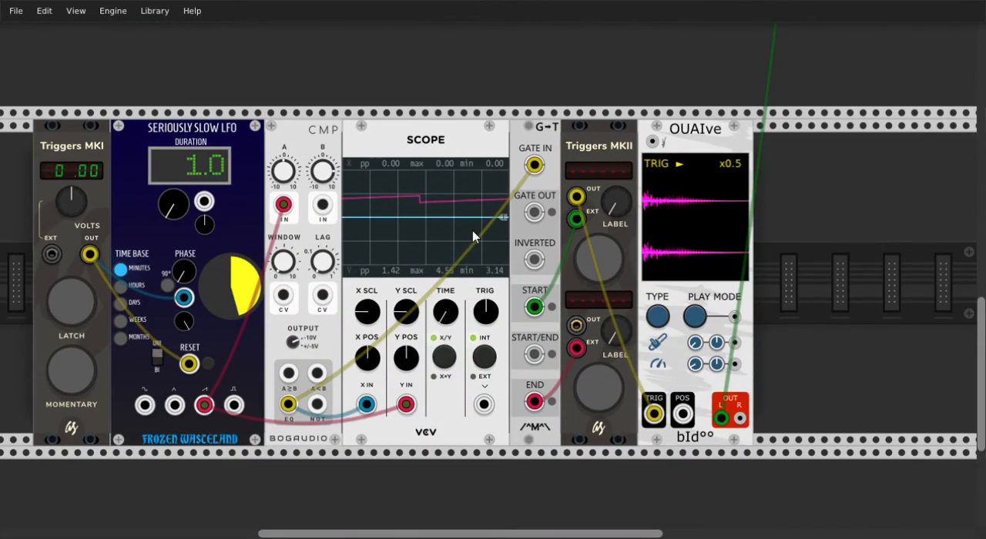
pyautogui.scroll(-1, 485, 235)
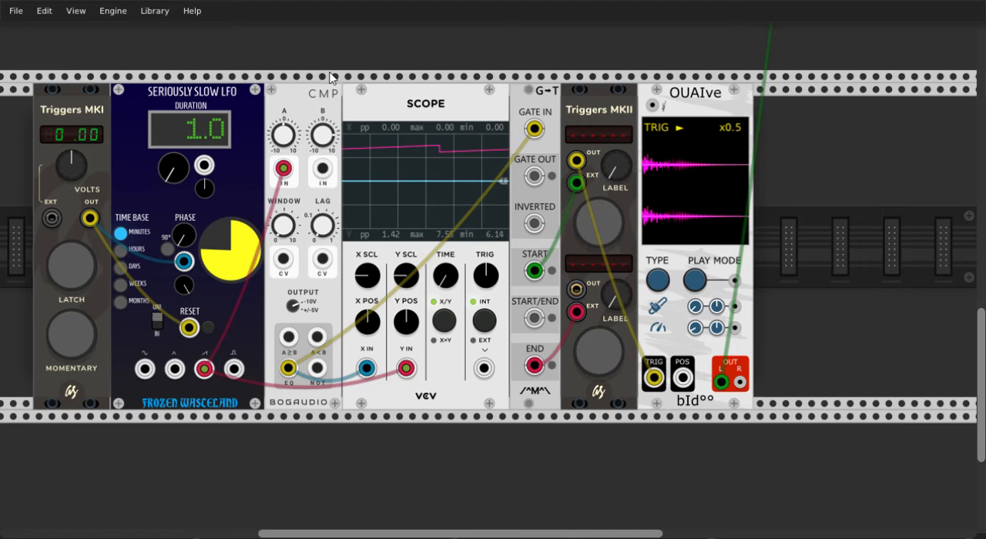
pyautogui.scroll(5, 638, 122)
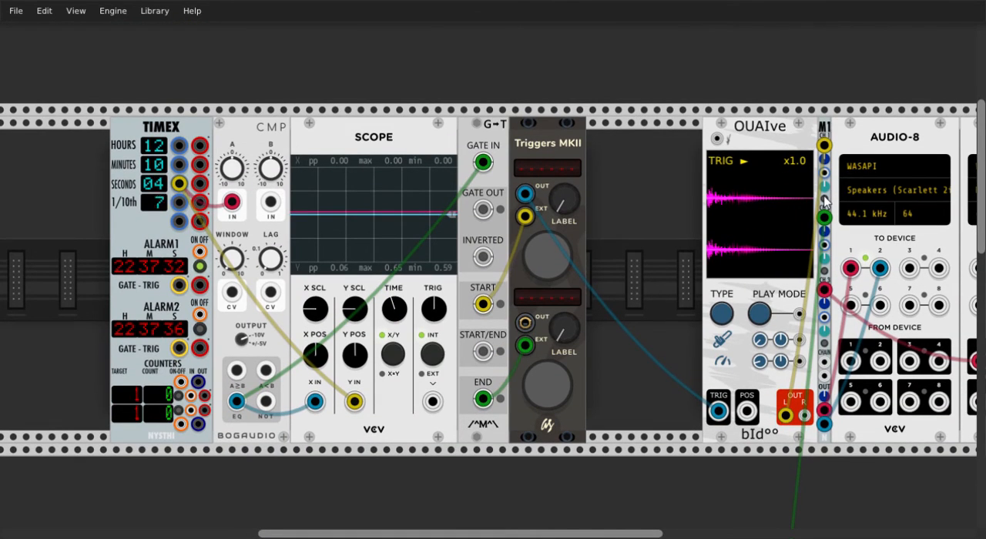
pyautogui.scroll(-5, 677, 221)
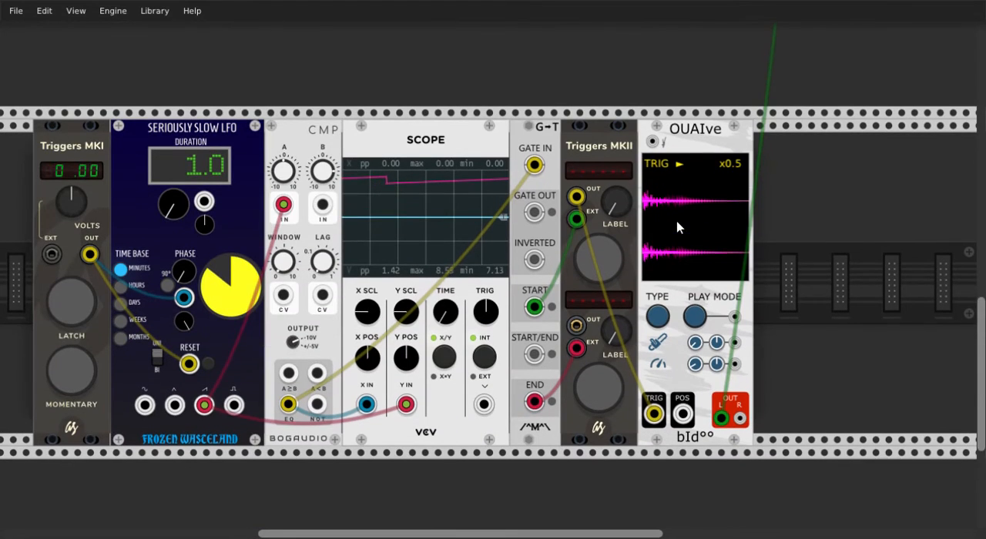
pyautogui.scroll(-1, 678, 228)
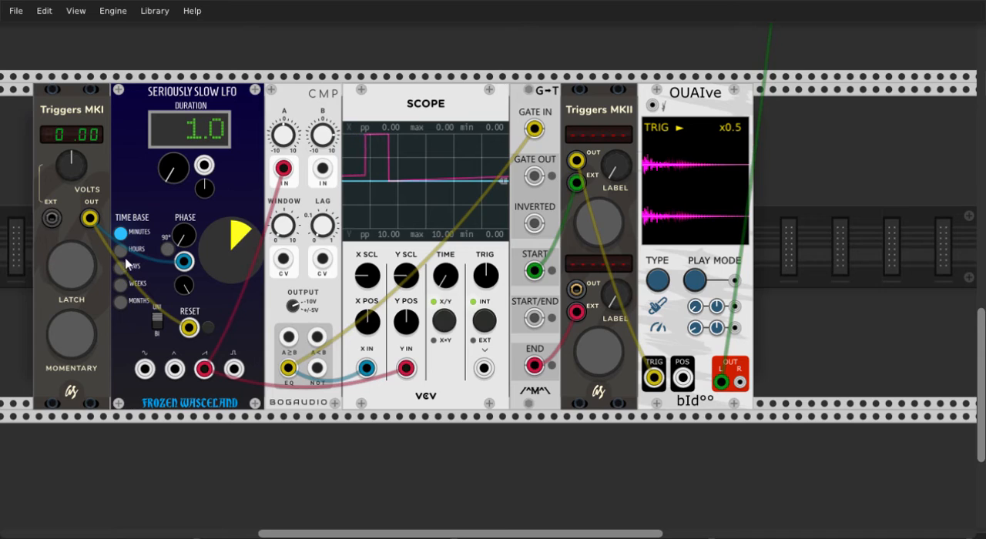
pyautogui.click(121, 301)
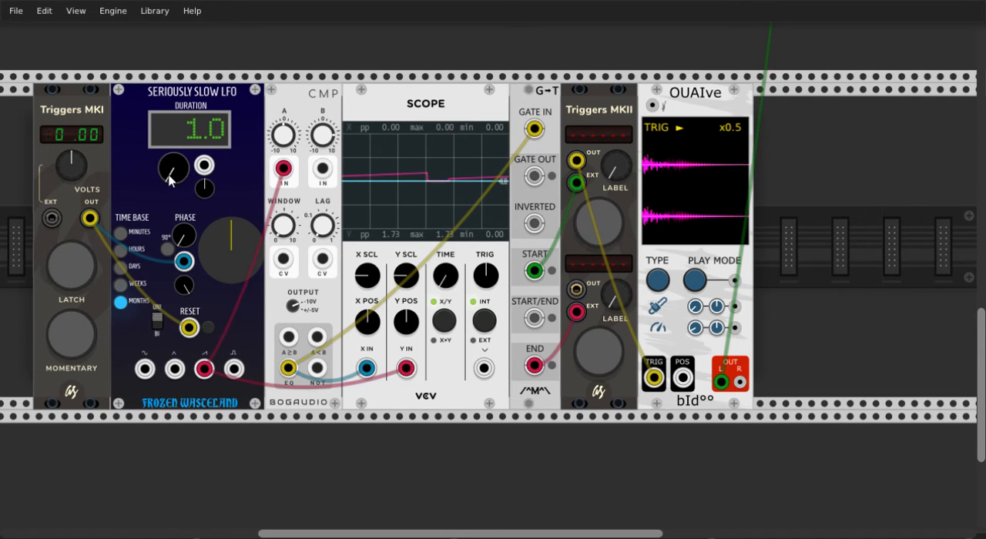
pyautogui.rightClick(170, 179)
pyautogui.press('Return')
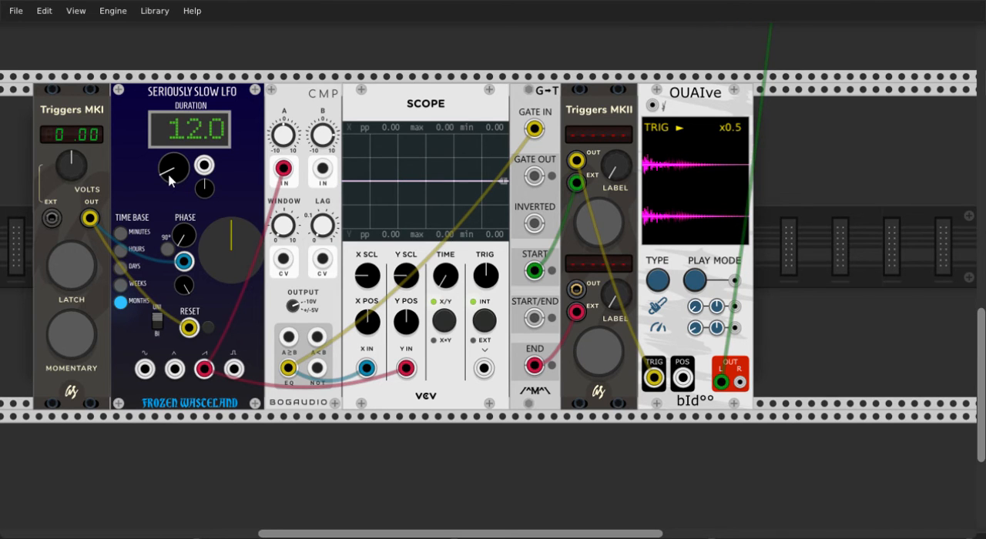
# Compare the TIMEX patch with the slow LFO patch and check the LFO's duration multiplier value
pyautogui.scroll(10, 170, 181)
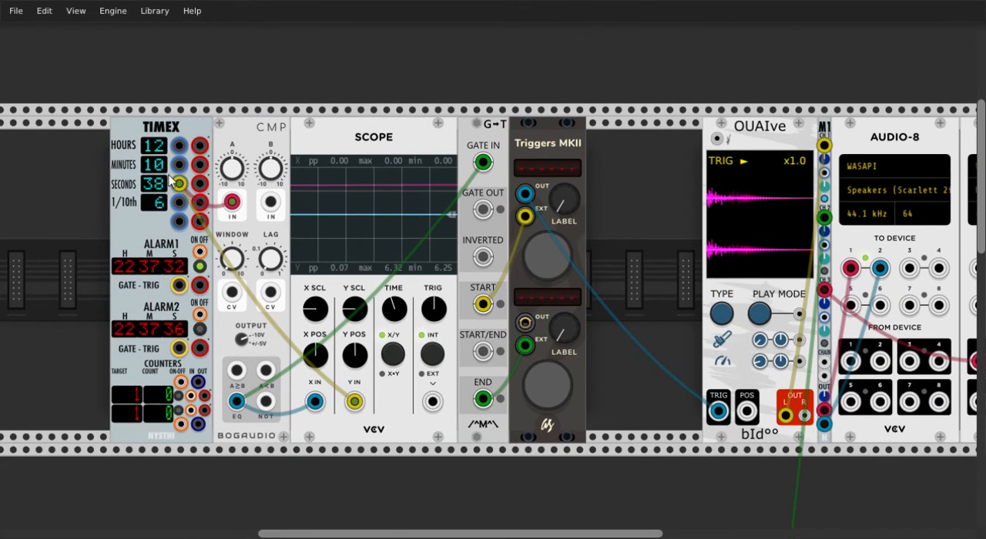
pyautogui.scroll(-10, 170, 181)
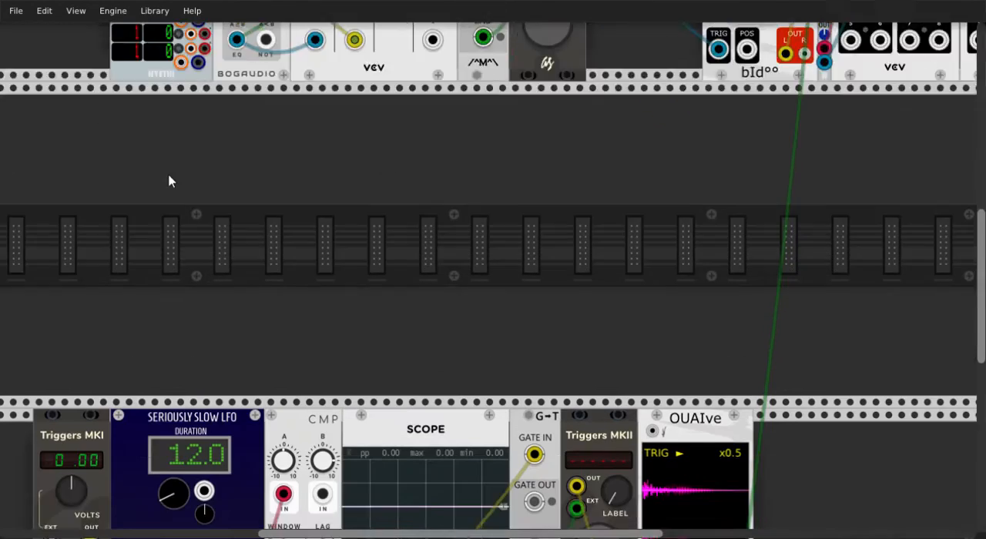
pyautogui.scroll(-1, 169, 181)
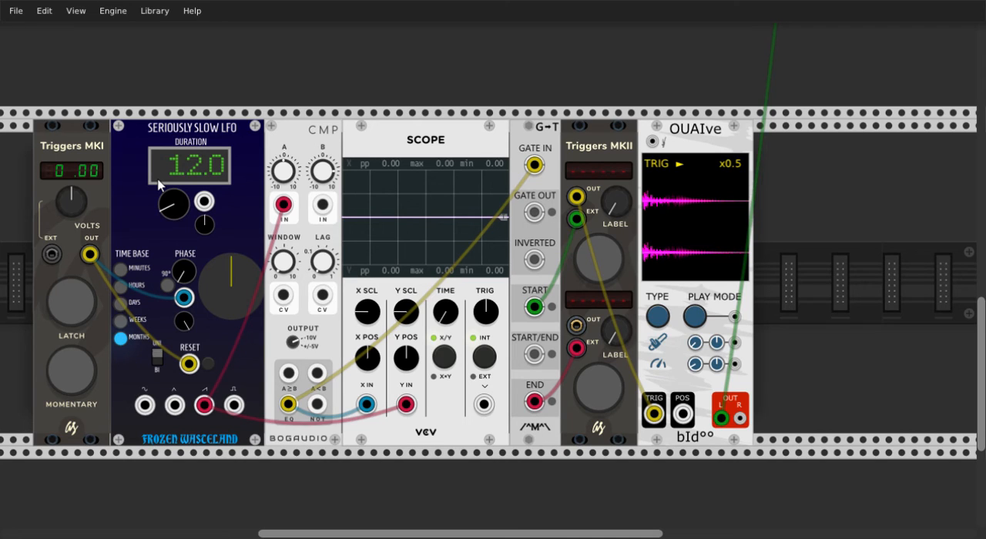
pyautogui.rightClick(182, 203)
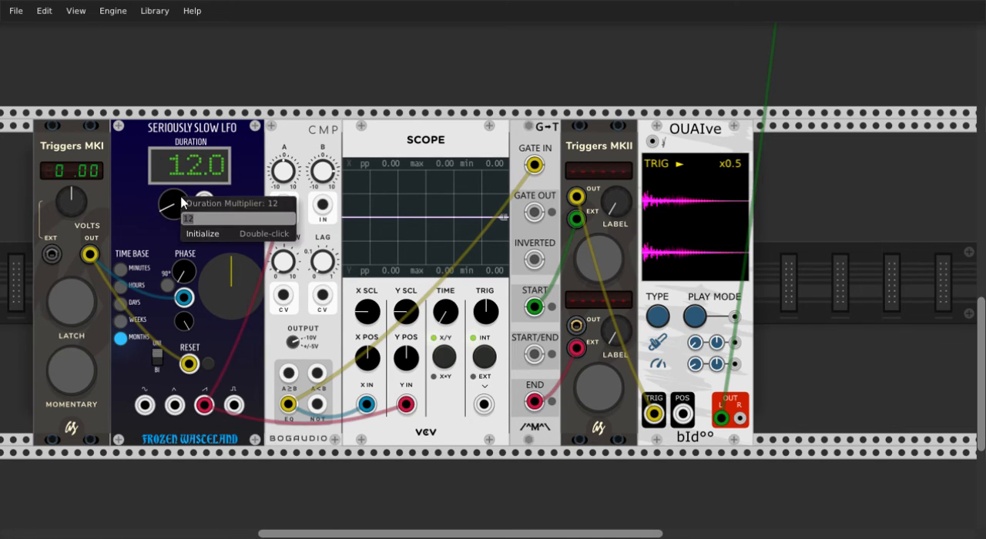
pyautogui.click(137, 197)
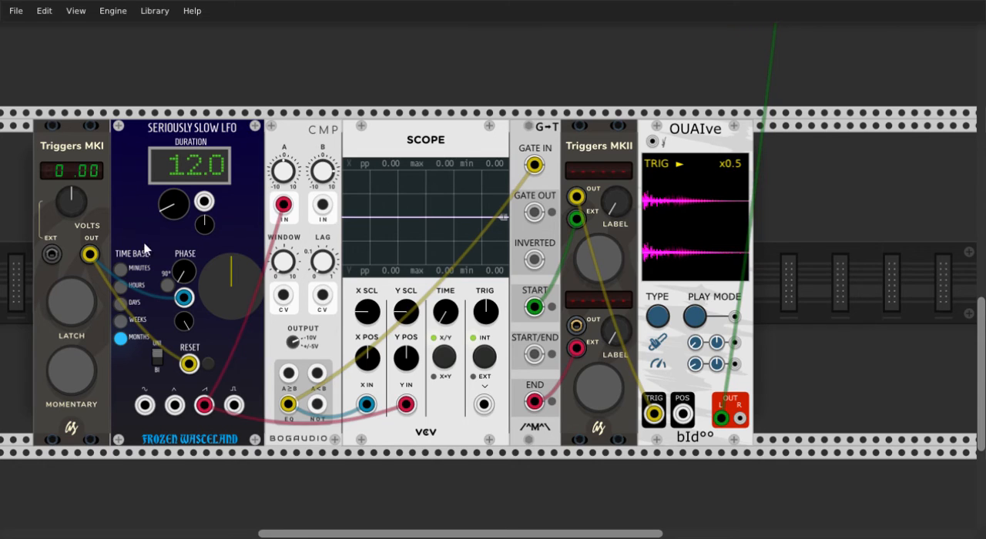
# Check the Seriously Slow LFO's phase value and the voltage value of the Triggers MKI module feeding it
pyautogui.rightClick(185, 269)
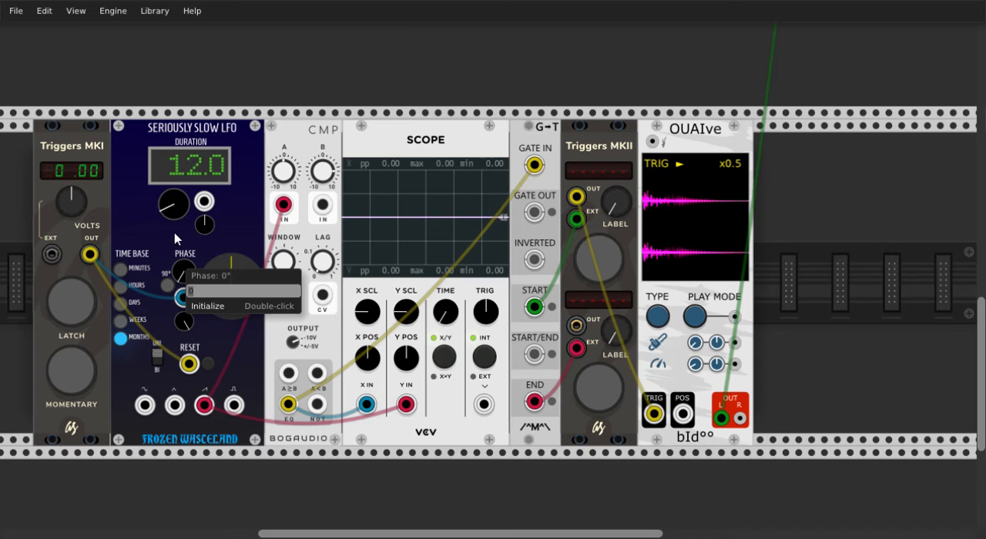
pyautogui.click(147, 220)
pyautogui.rightClick(71, 210)
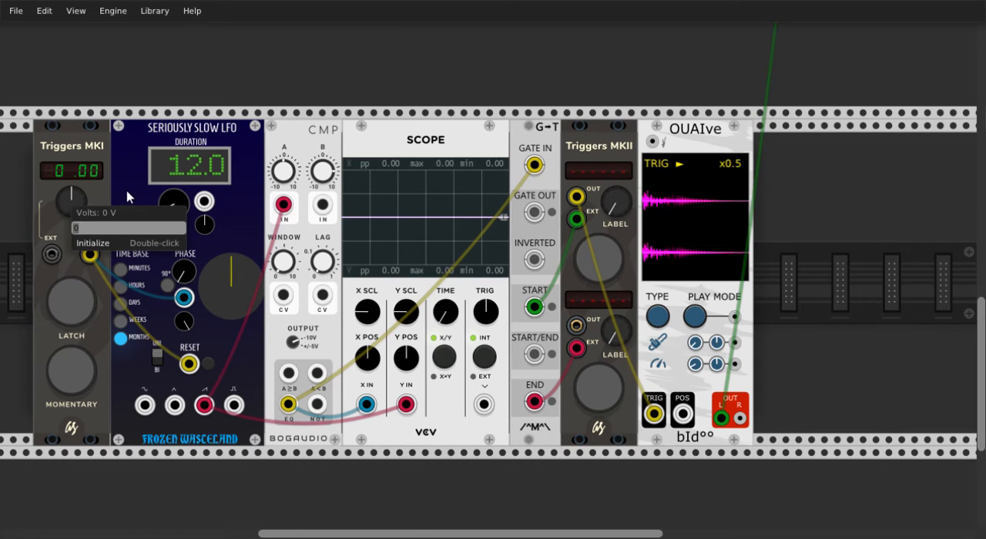
pyautogui.click(128, 192)
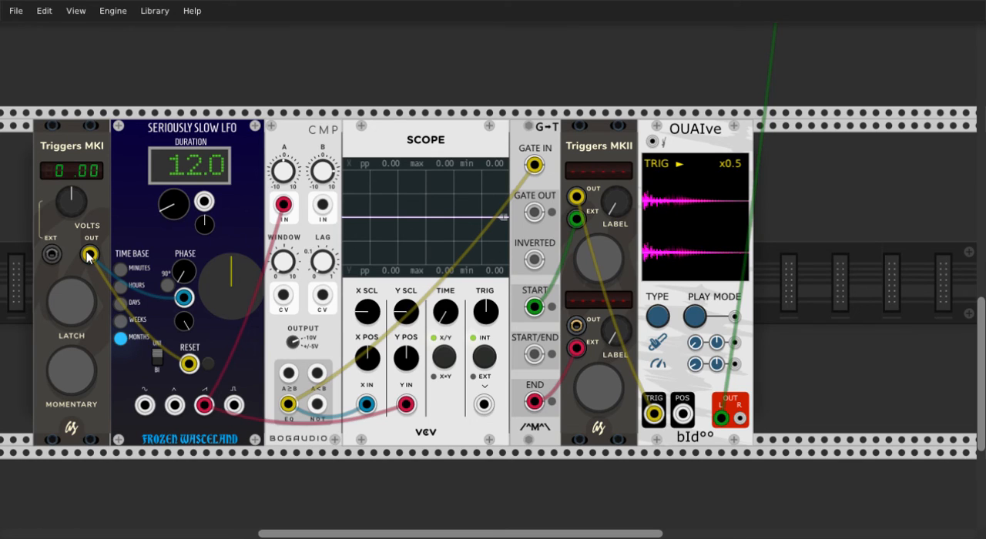
# Set the Triggers MKI voltage to 7.00023 V and latch its output on to offset the slow LFO's phase
pyautogui.rightClick(70, 207)
pyautogui.write('7.00023')
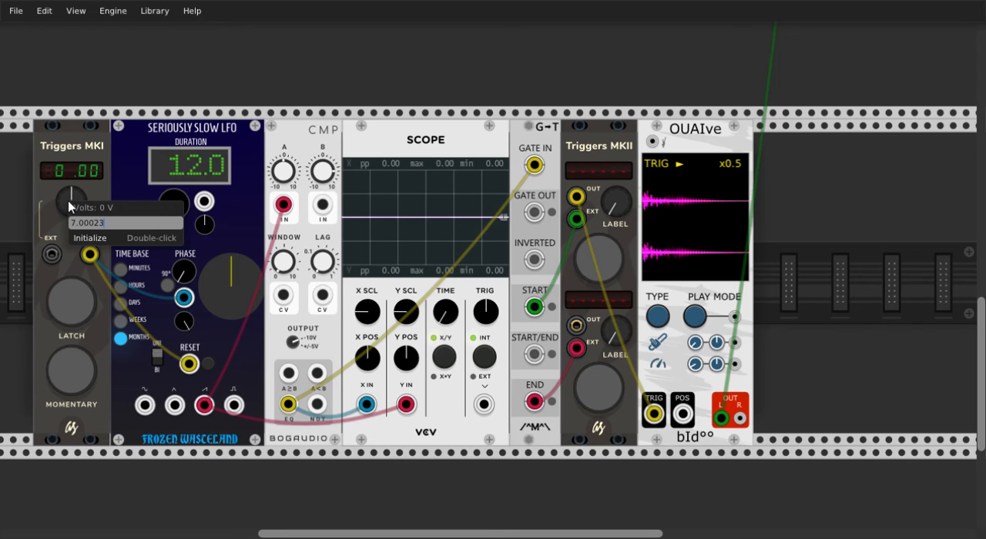
pyautogui.press('Return')
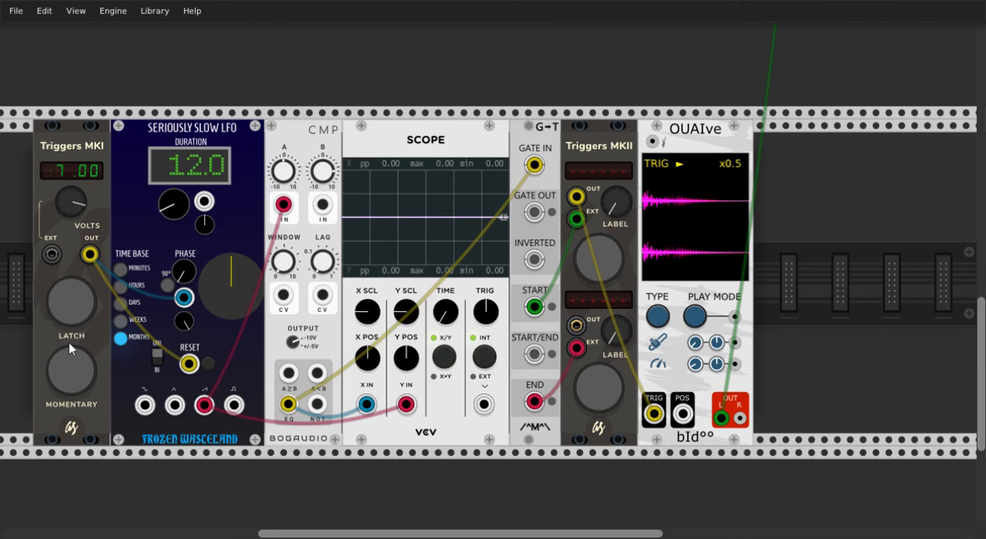
pyautogui.click(81, 309)
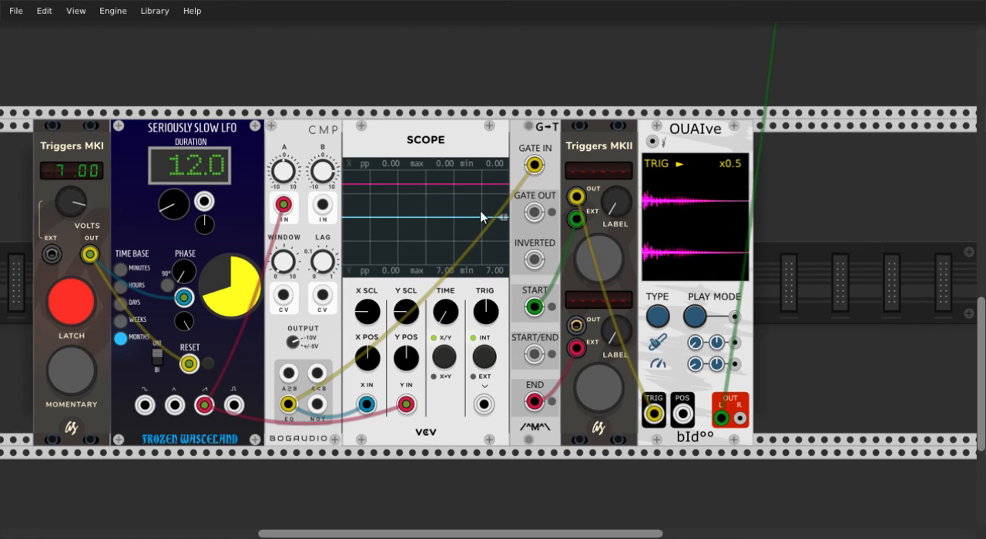
# Set the B value of the comparator beside the slow LFO to 7 V, entering it again to retrigger the sample
pyautogui.rightClick(329, 176)
pyautogui.write('7')
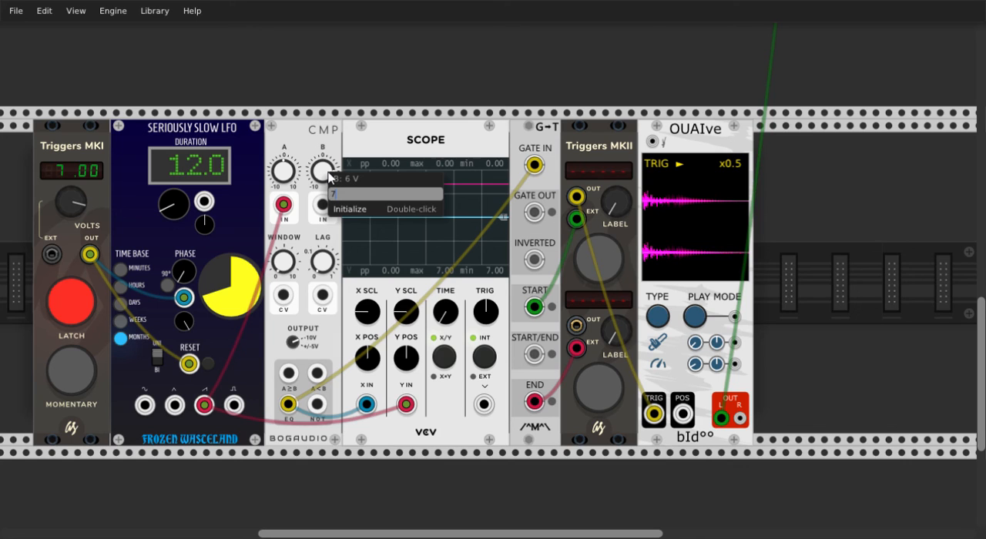
pyautogui.press('Return')
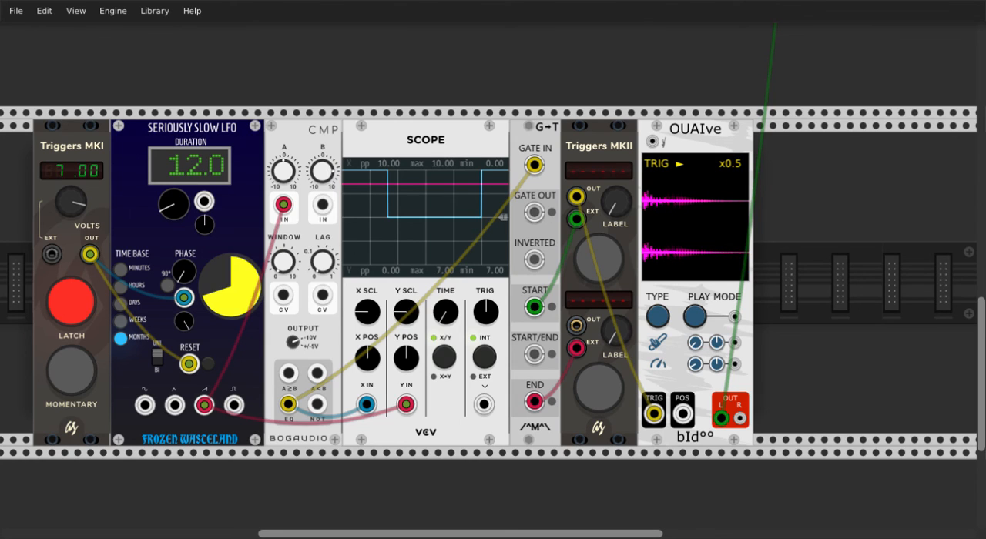
pyautogui.rightClick(328, 174)
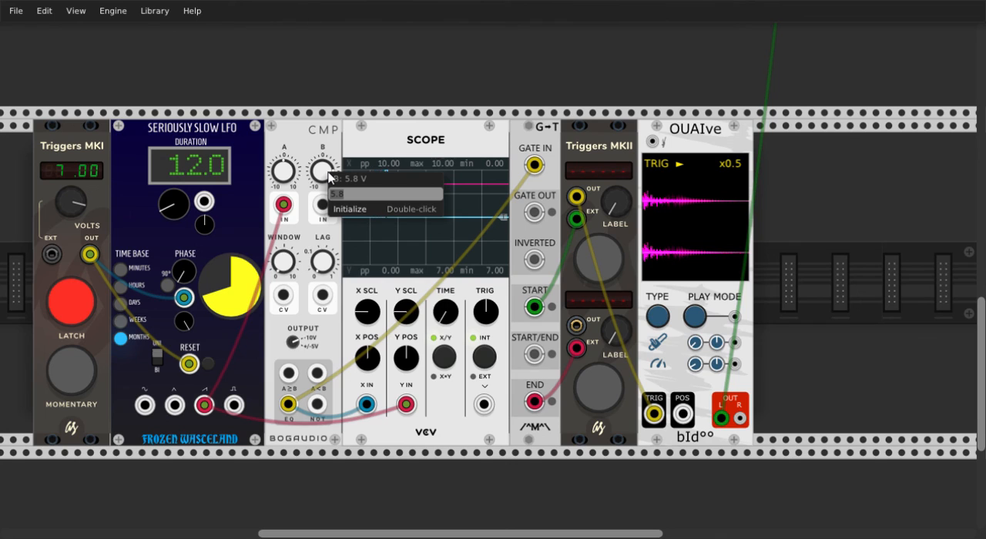
pyautogui.write('7')
pyautogui.press('Return')
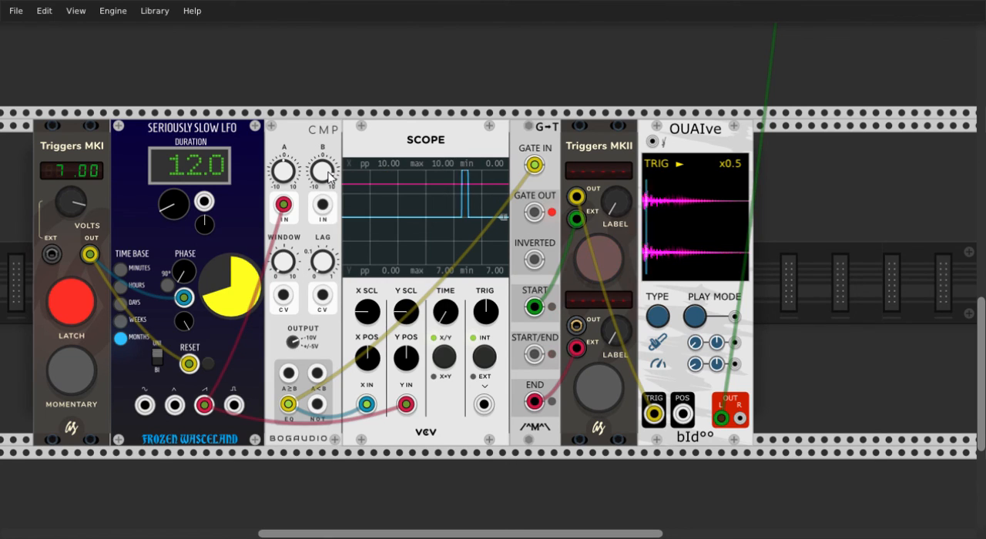